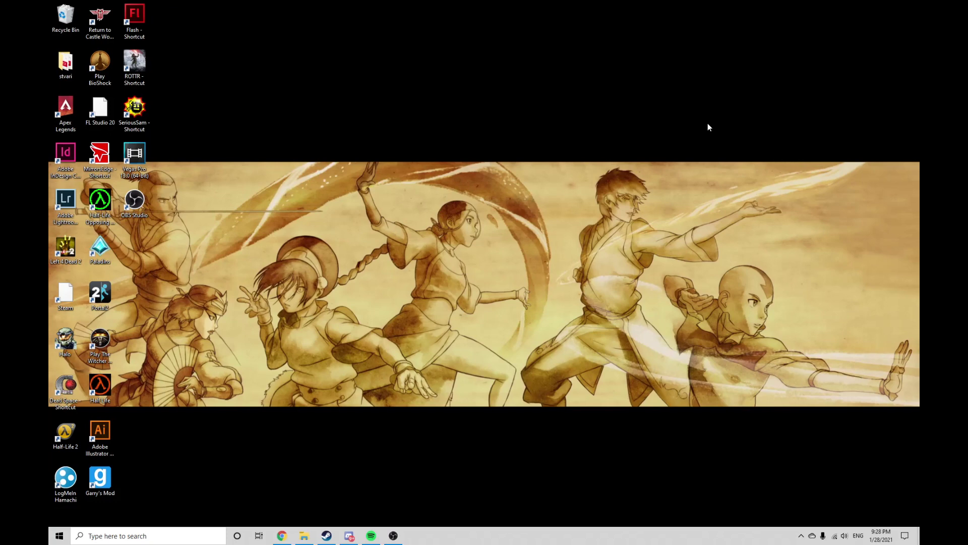
- Open Device Manager and expand Sound, video and game controllers
key(super)
text(devi)
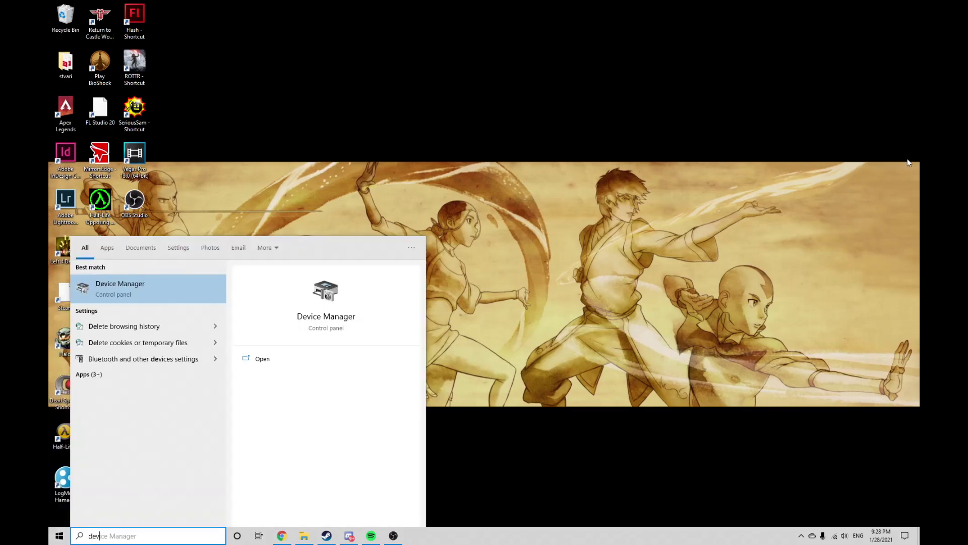
text(ce m)
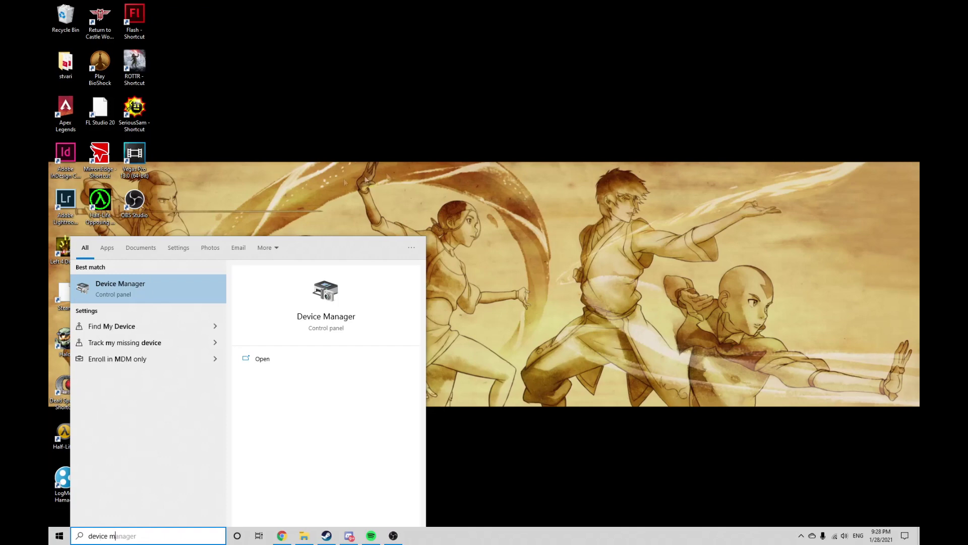
click(173, 285)
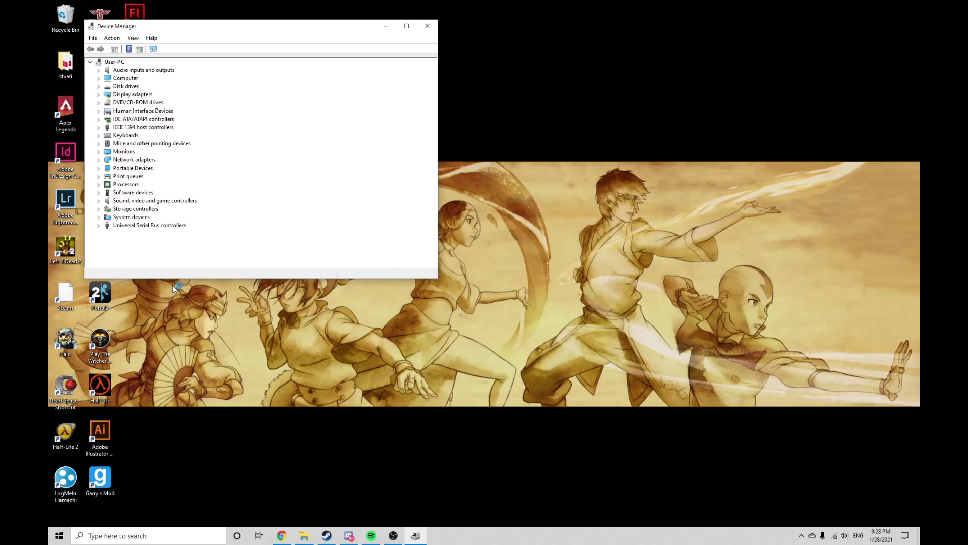
click(99, 201)
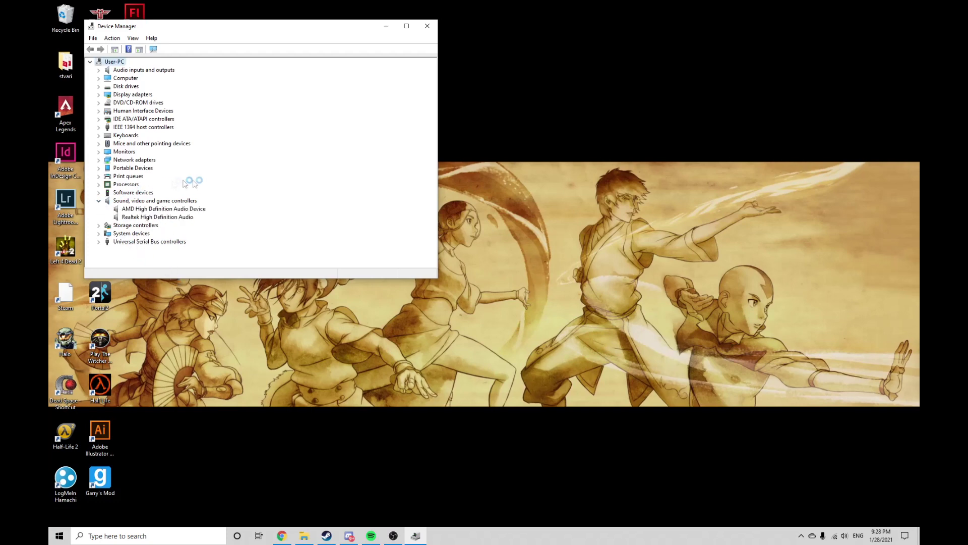
- Check Realtek High Definition Audio for driver updates automatically and confirm the best driver is installed
right_click(191, 219)
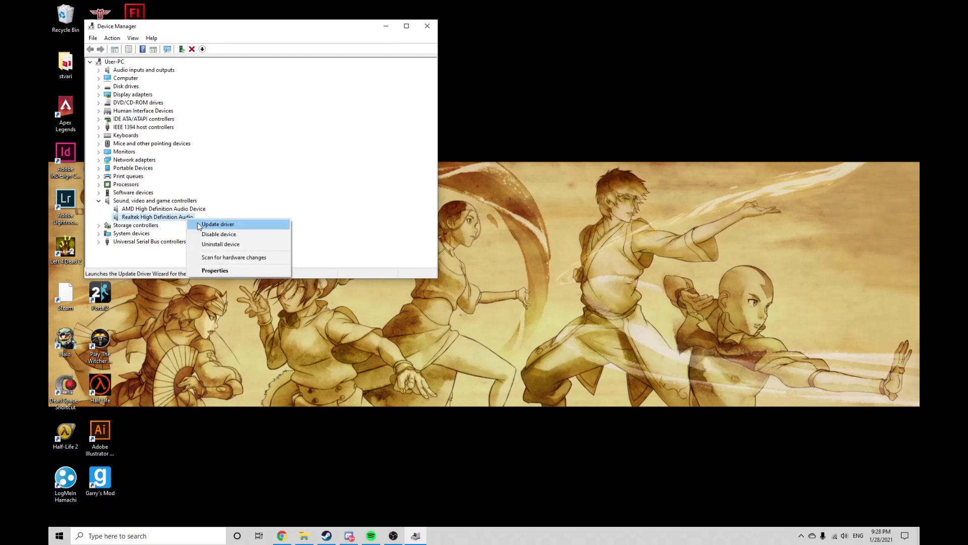
click(202, 224)
click(229, 153)
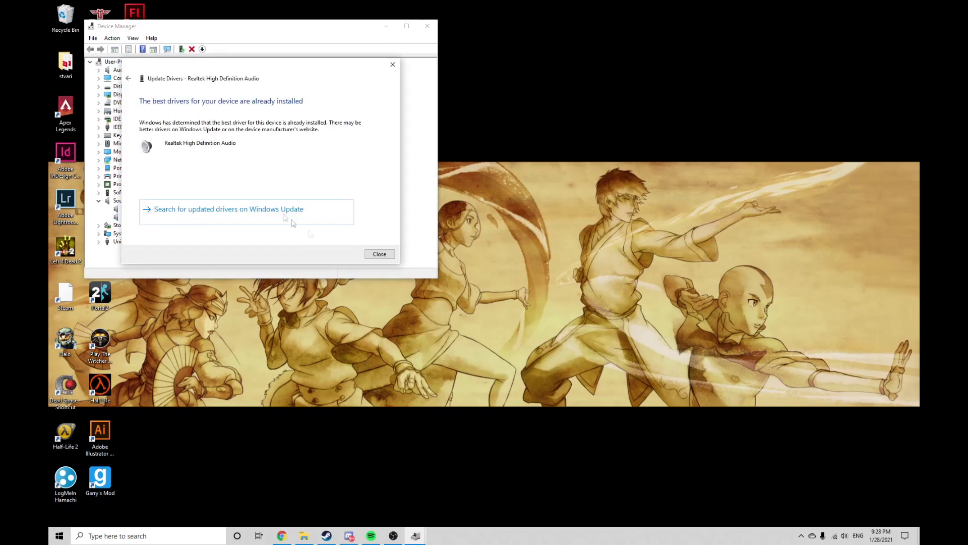
click(379, 255)
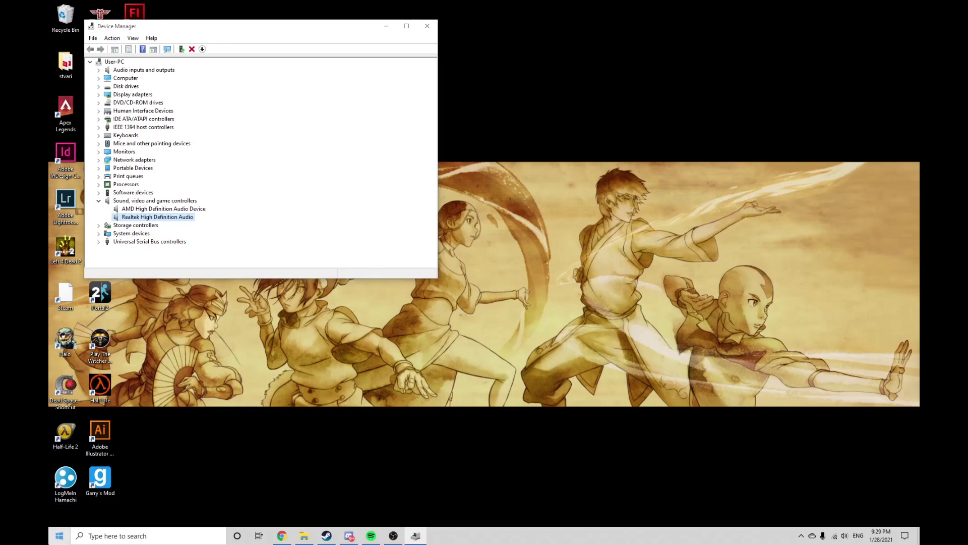
click(59, 536)
- Launch Display Driver Uninstaller, dismissing the support, update and safe-mode notices
text(display)
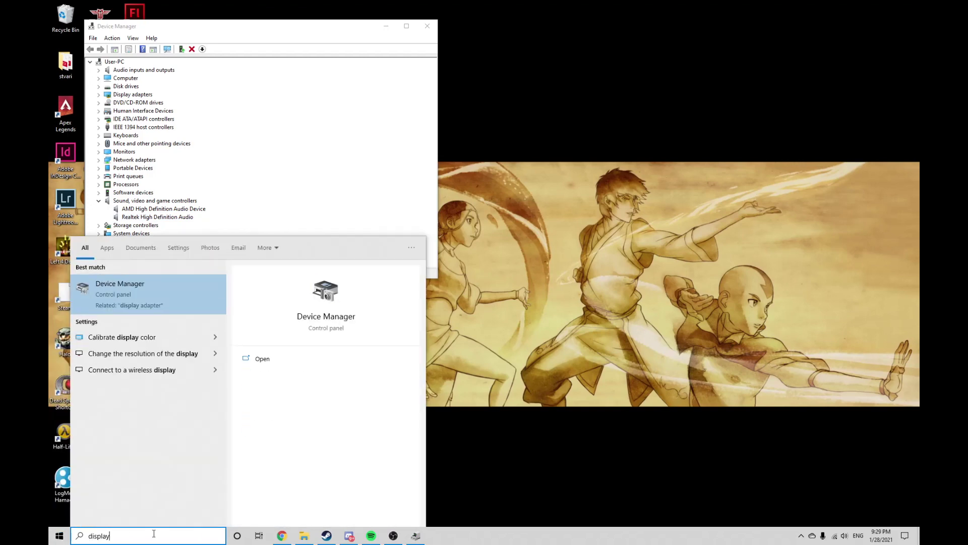
text( dr)
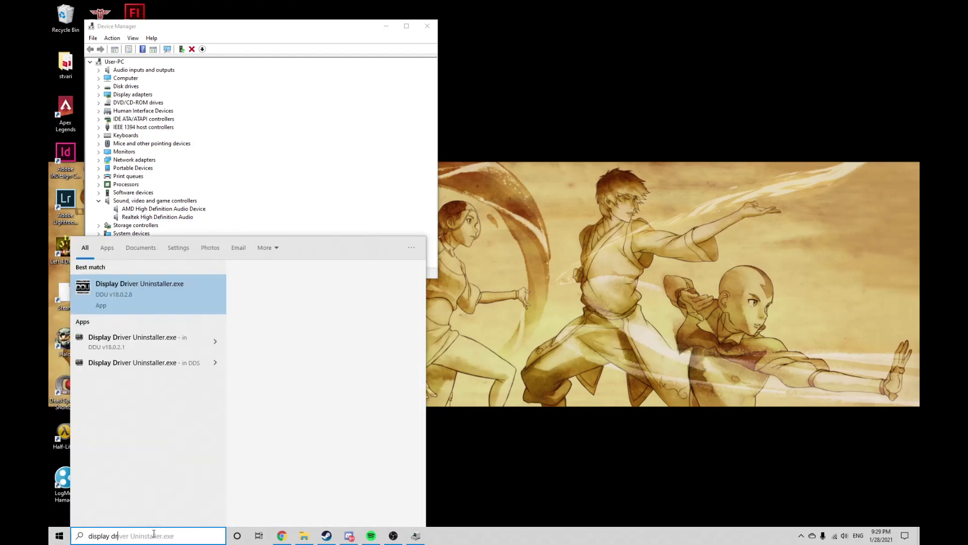
click(197, 288)
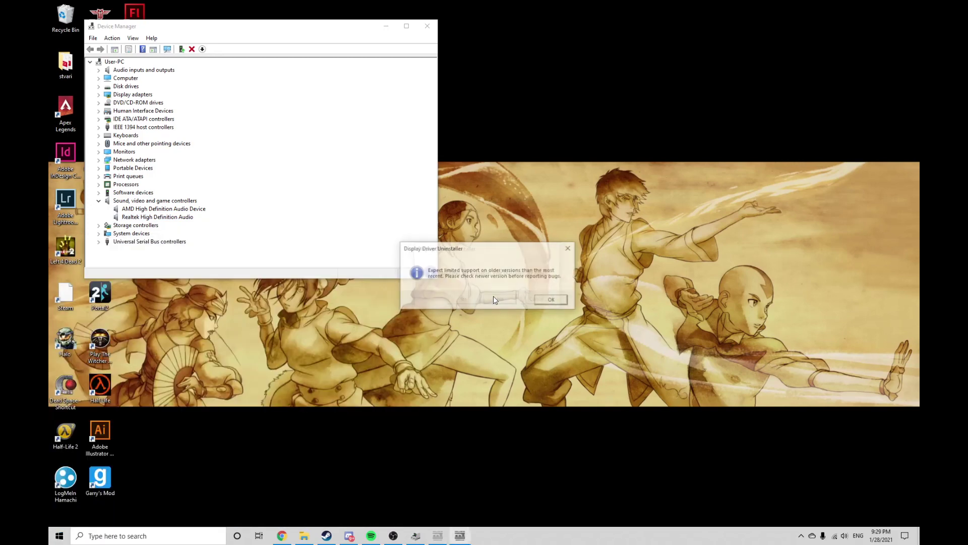
click(535, 302)
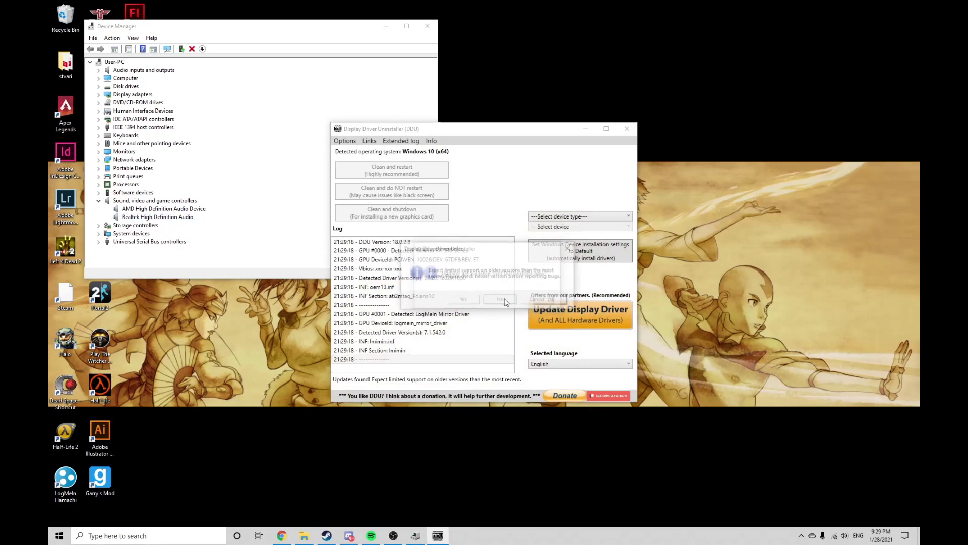
click(538, 302)
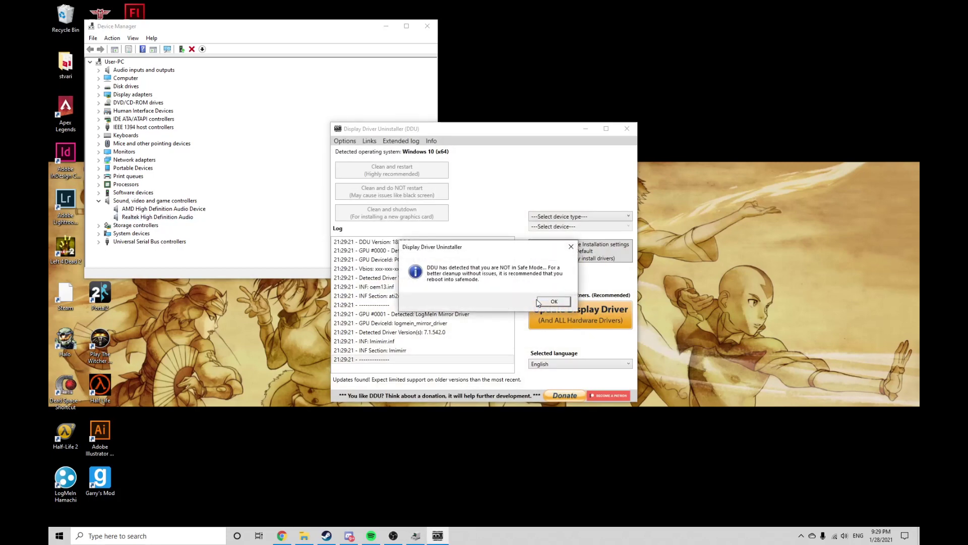
click(538, 302)
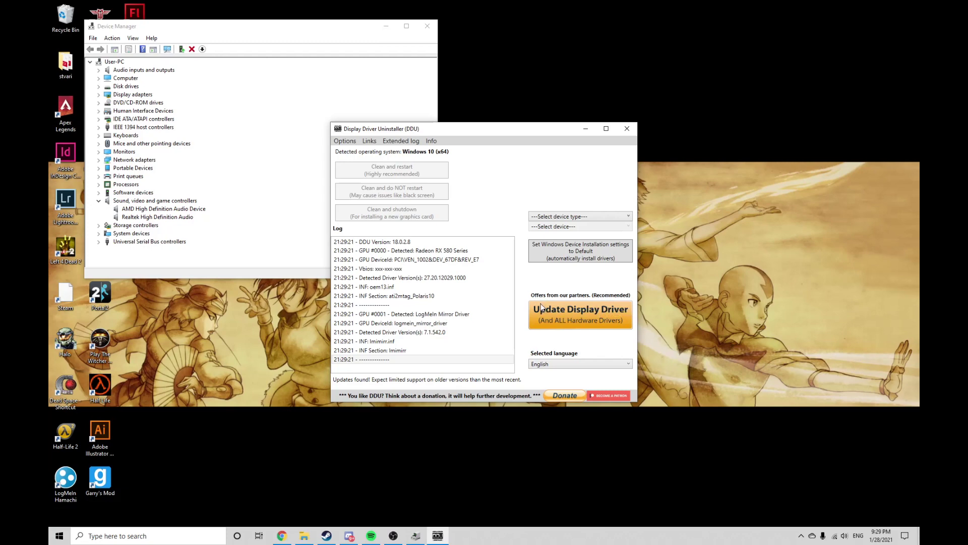
- Set the device type to Audio and the device to REALTEK (WIP)
click(544, 222)
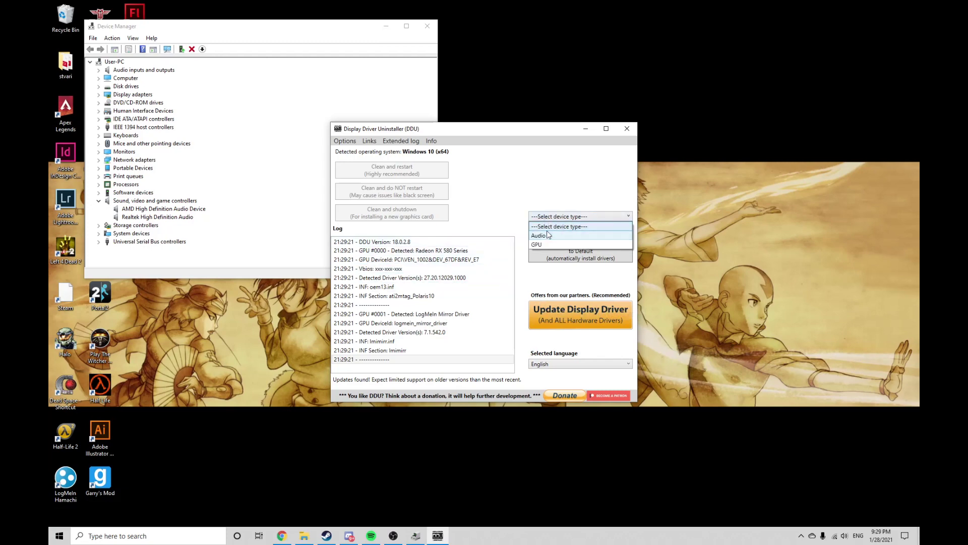
click(549, 235)
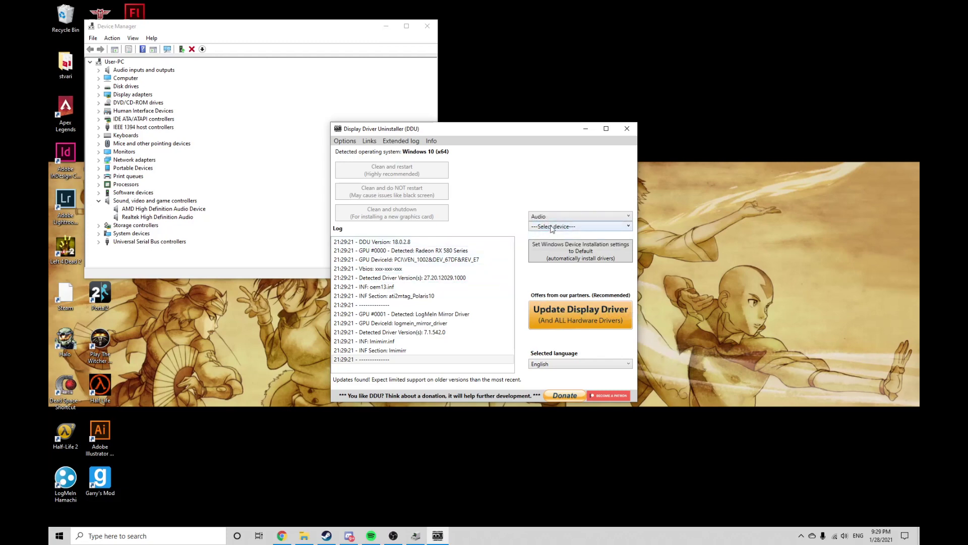
click(552, 227)
click(552, 245)
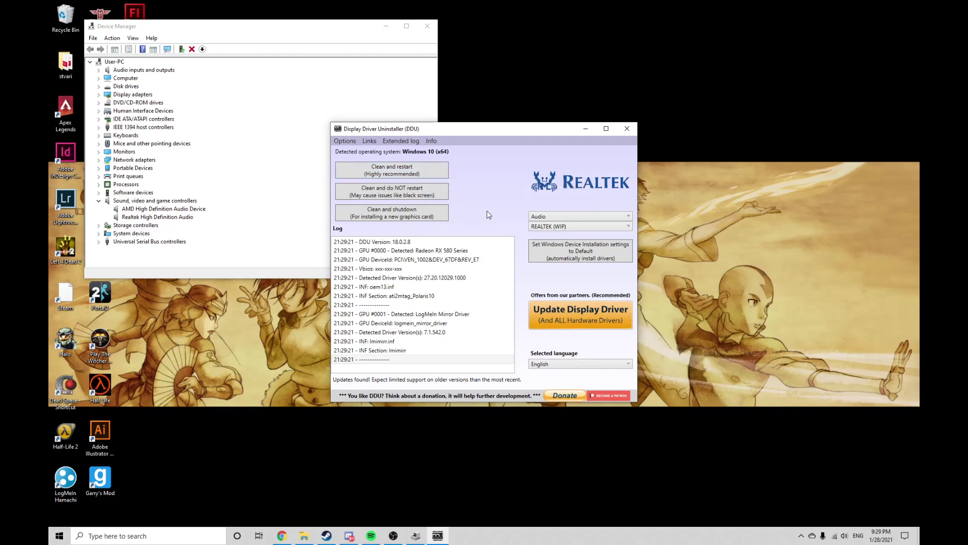
- Close DDU, then start uninstalling Realtek High Definition Audio but cancel to keep it installed
click(627, 128)
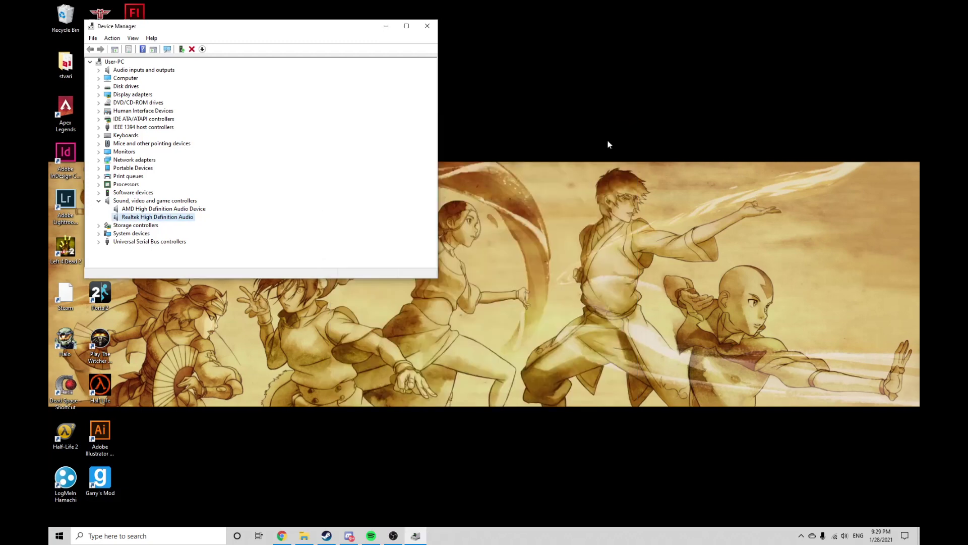
right_click(182, 223)
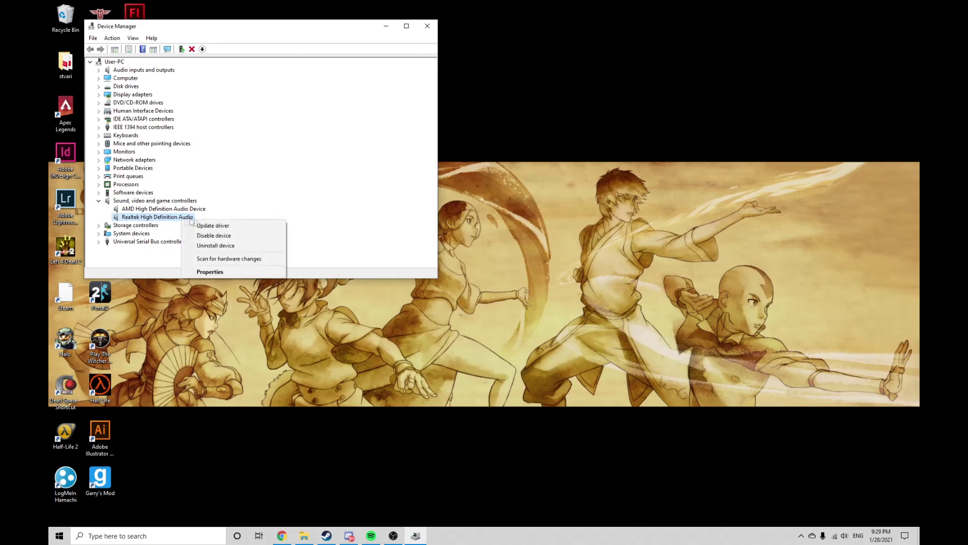
click(228, 246)
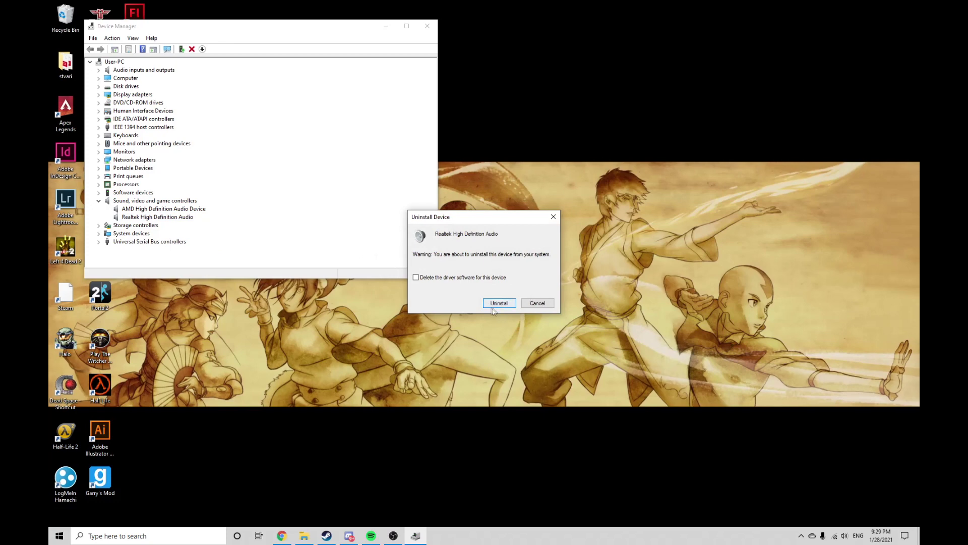
click(532, 304)
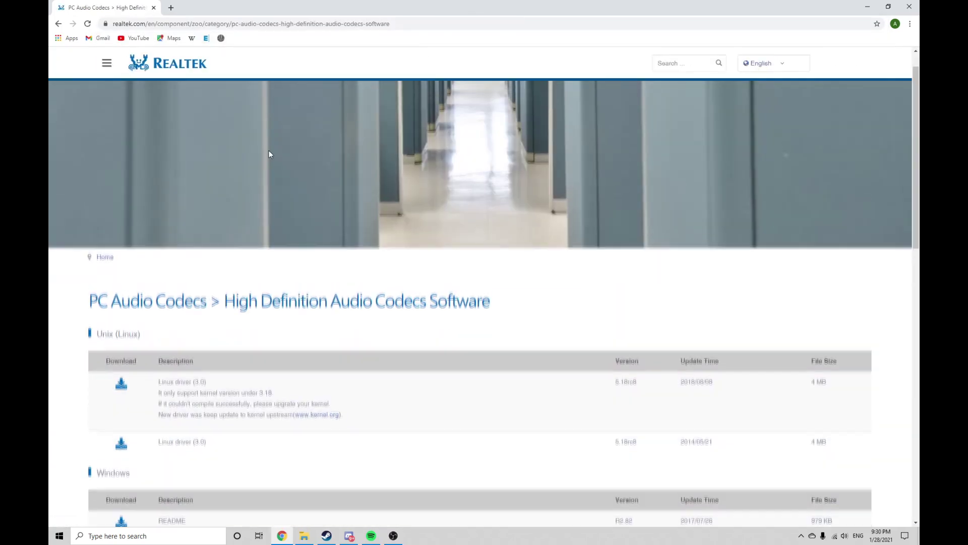
- Review the Windows 64bits driver entry on Realtek's audio codecs page, then close Chrome
scroll(269, 153, down, 5)
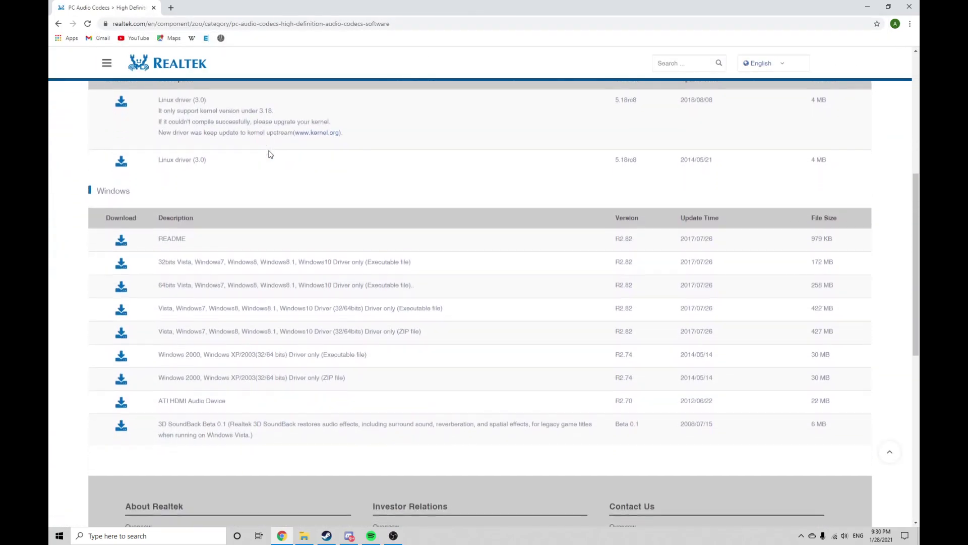
drag(161, 284, 426, 291)
click(444, 288)
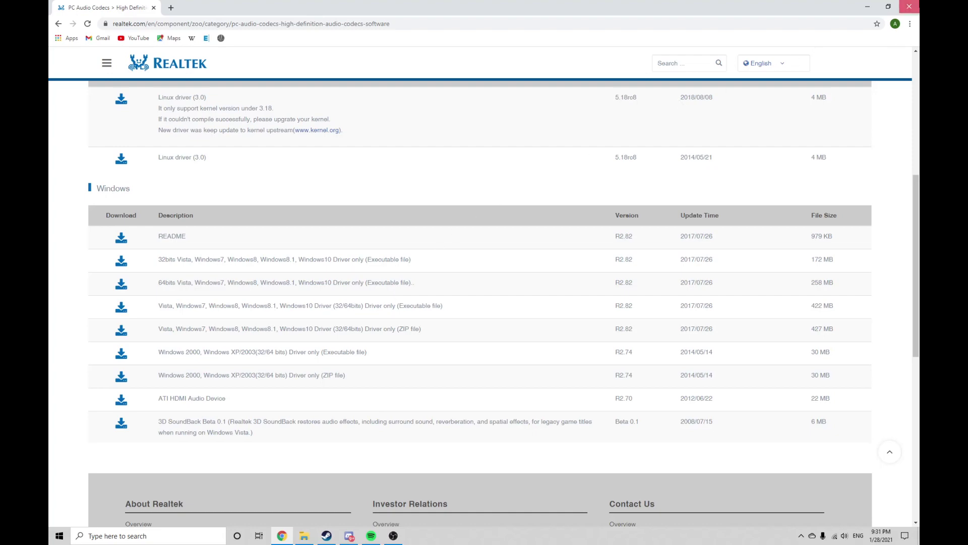
click(909, 7)
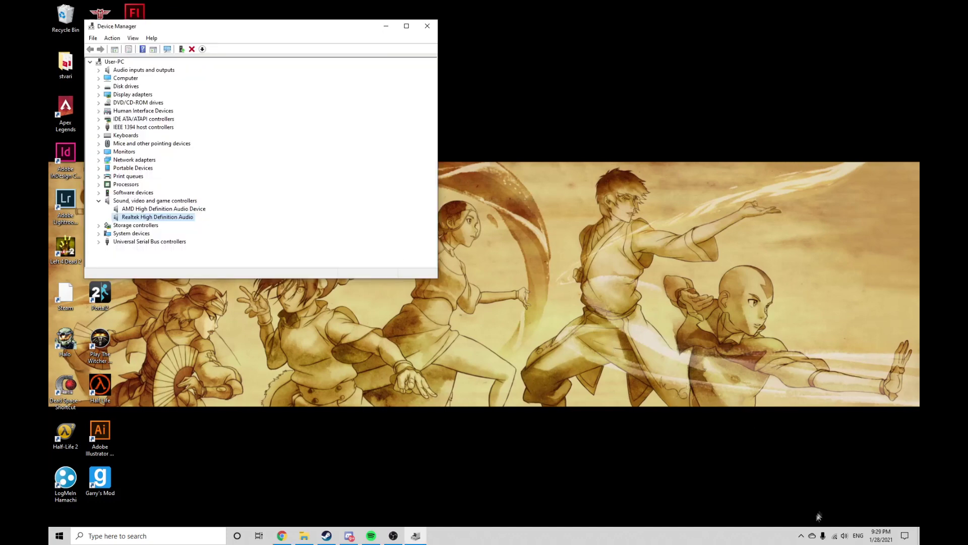
click(801, 535)
- In Realtek Sound Manager's advanced device settings, enable separate front/rear playback streams and independent input jacks
right_click(822, 520)
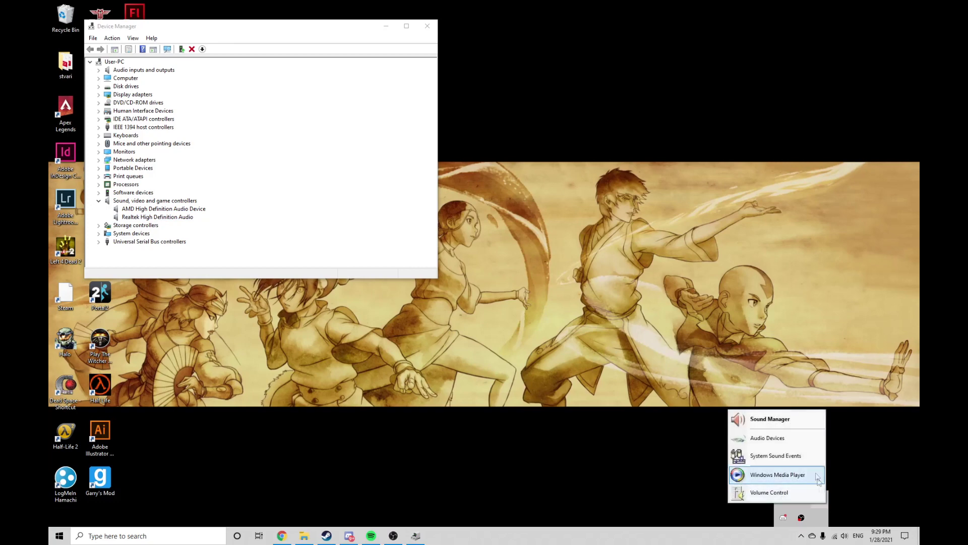
click(788, 419)
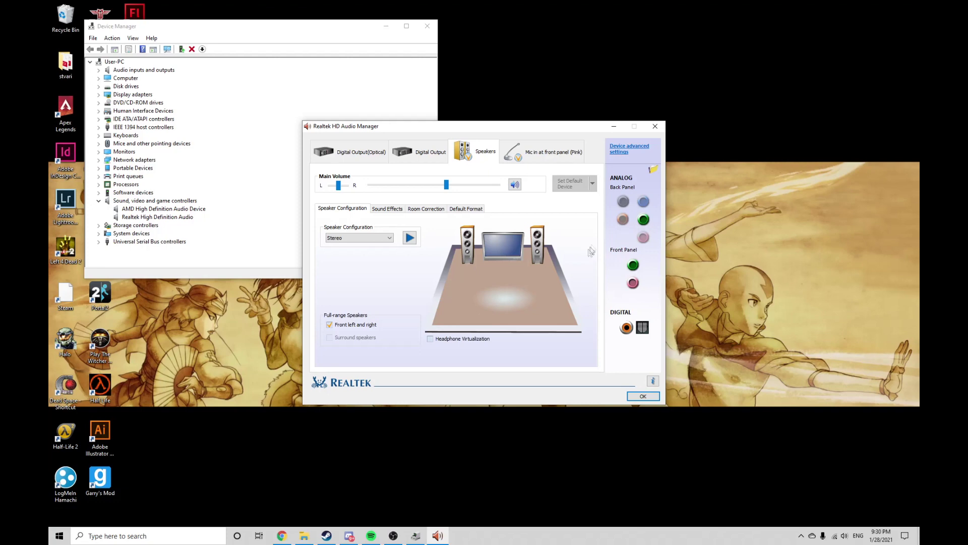
click(623, 150)
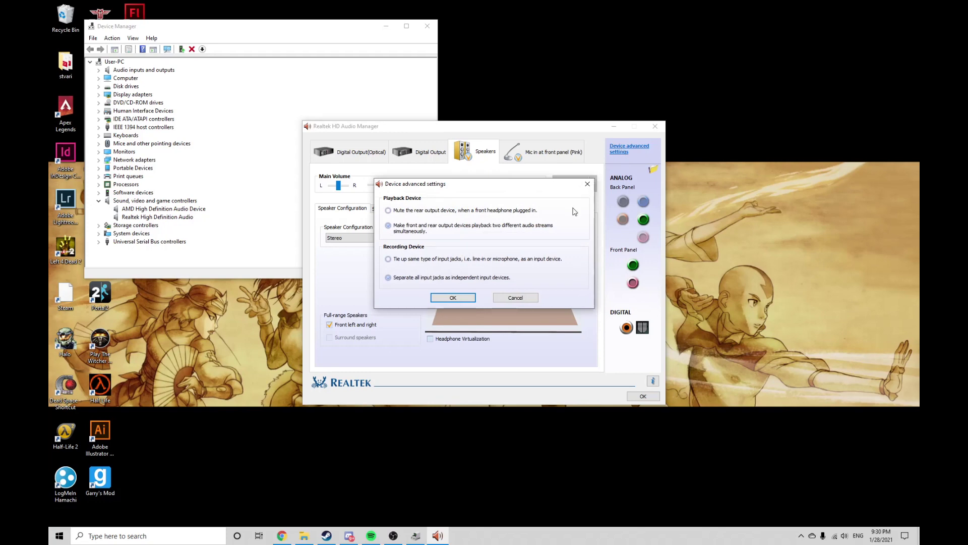
click(454, 297)
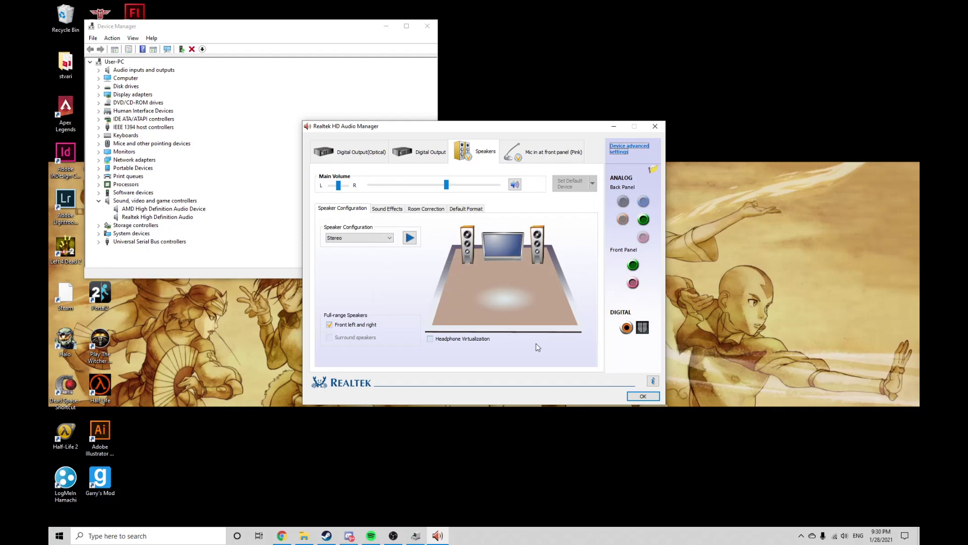
- Close Realtek HD Audio Manager with OK, keeping its settings, and close Device Manager
click(642, 395)
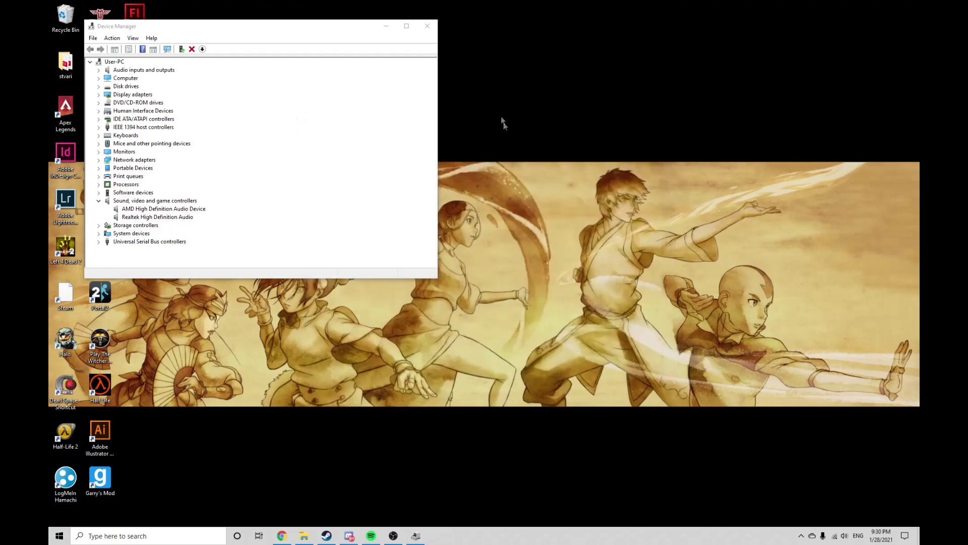
click(427, 25)
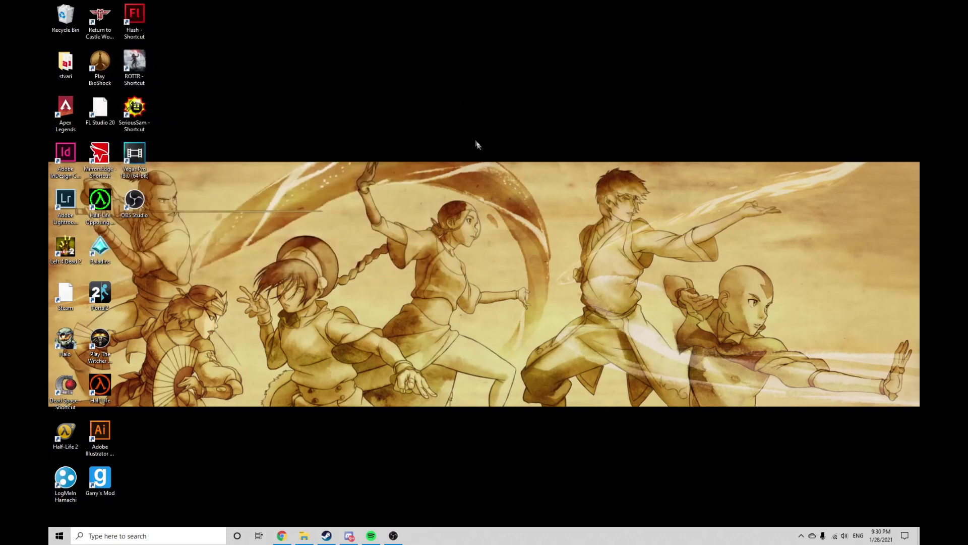